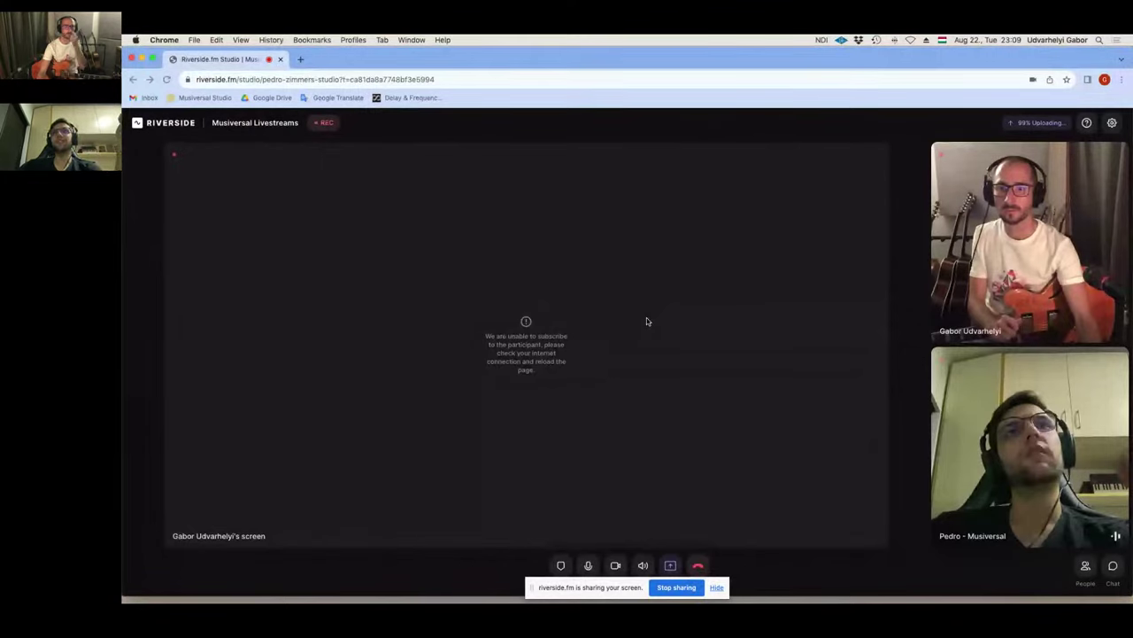
Step: Switch to Logic Pro X and record a full guitar take on DI Tk1 and AMP Tk1, from the song start into the Coda
{"action": "key", "text": "super+Tab"}
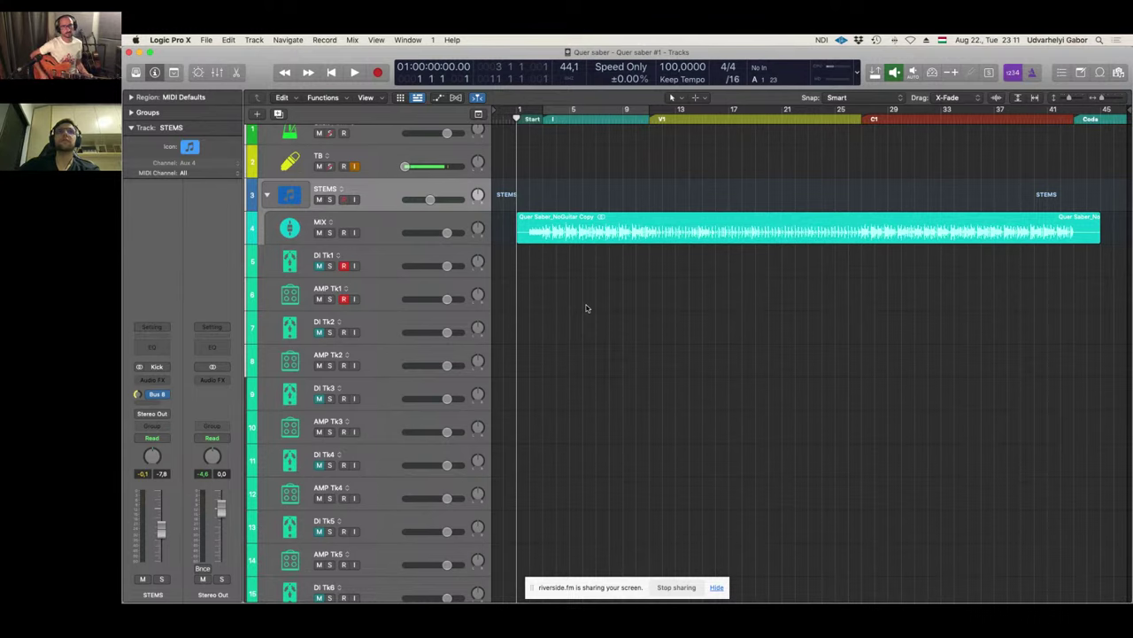
{"action": "key", "text": "r"}
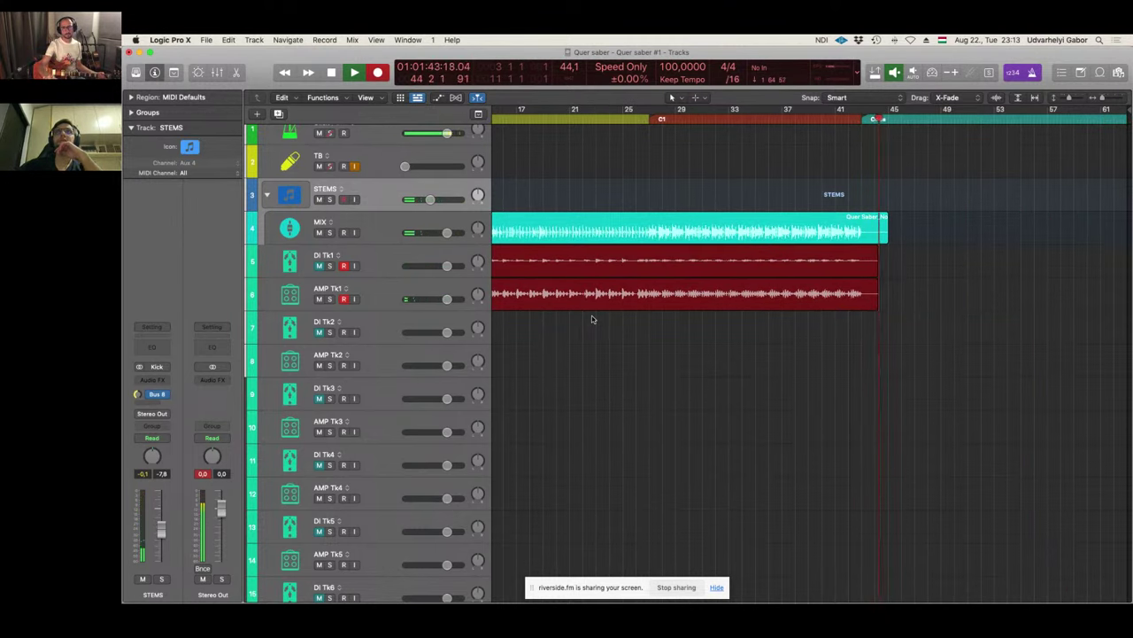
{"action": "key", "text": "shift+r"}
{"action": "scroll", "coordinate": [342, 277], "scroll_direction": "down", "scroll_amount": 1}
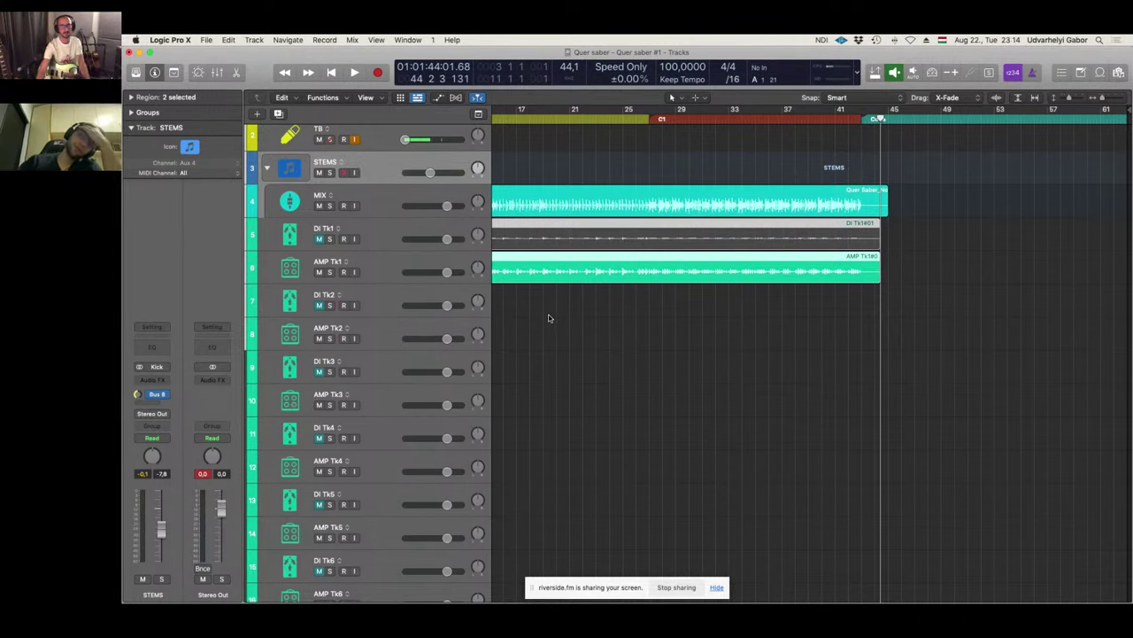
Step: Record a guitar take over the whole song on DI Tk2 and AMP Tk2, starting just before bar 1, and deselect the new regions
{"action": "key", "text": "Return"}
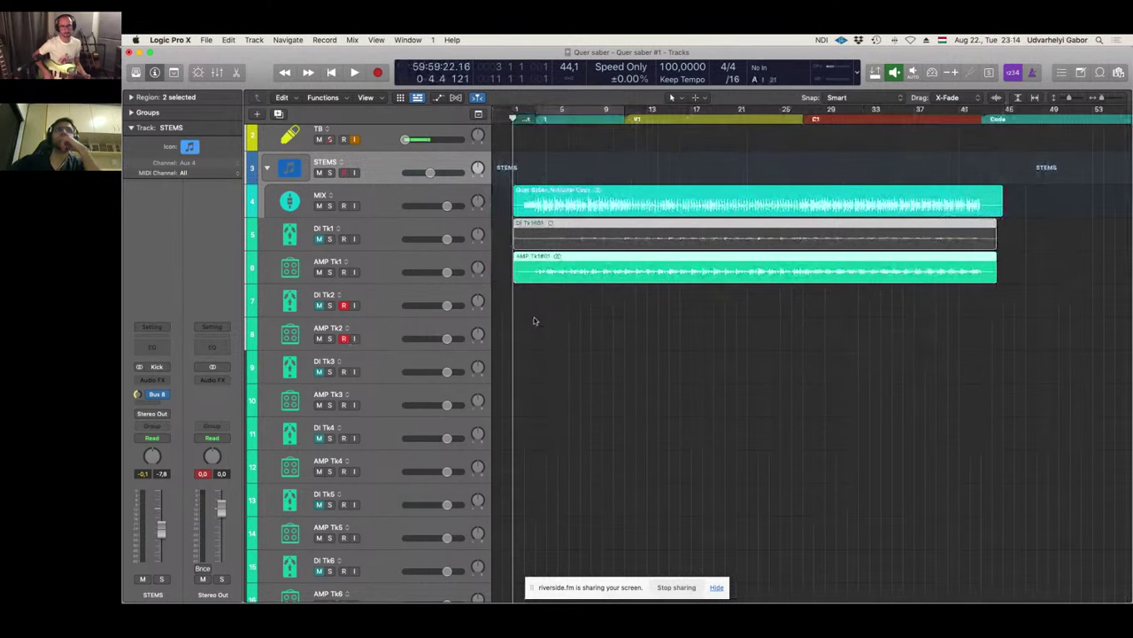
{"action": "left_click", "coordinate": [649, 372]}
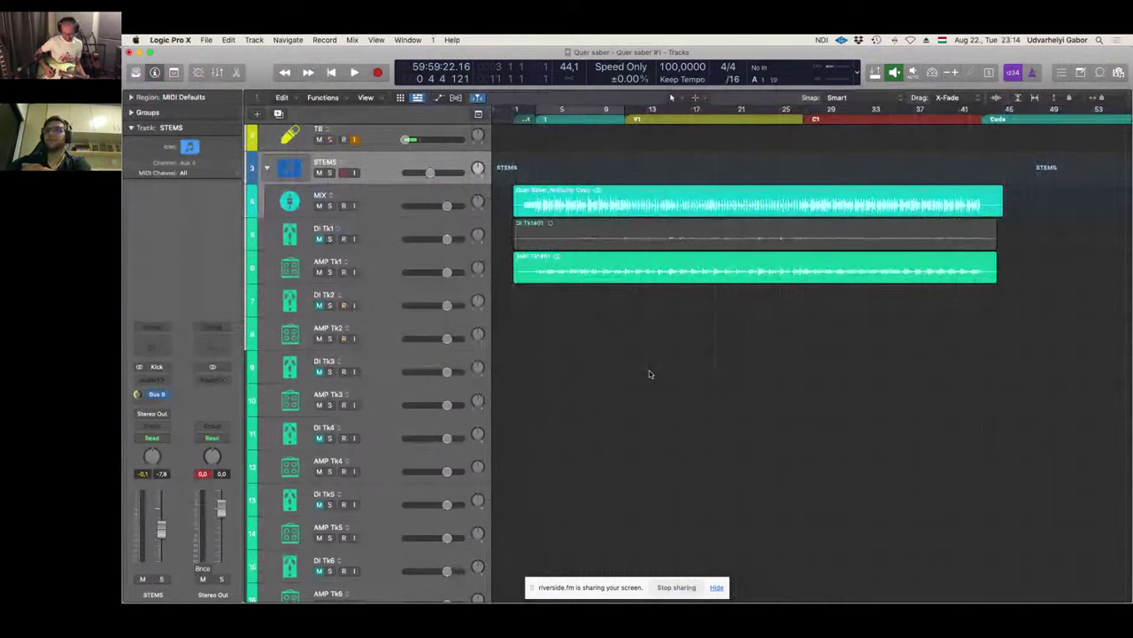
{"action": "key", "text": "r"}
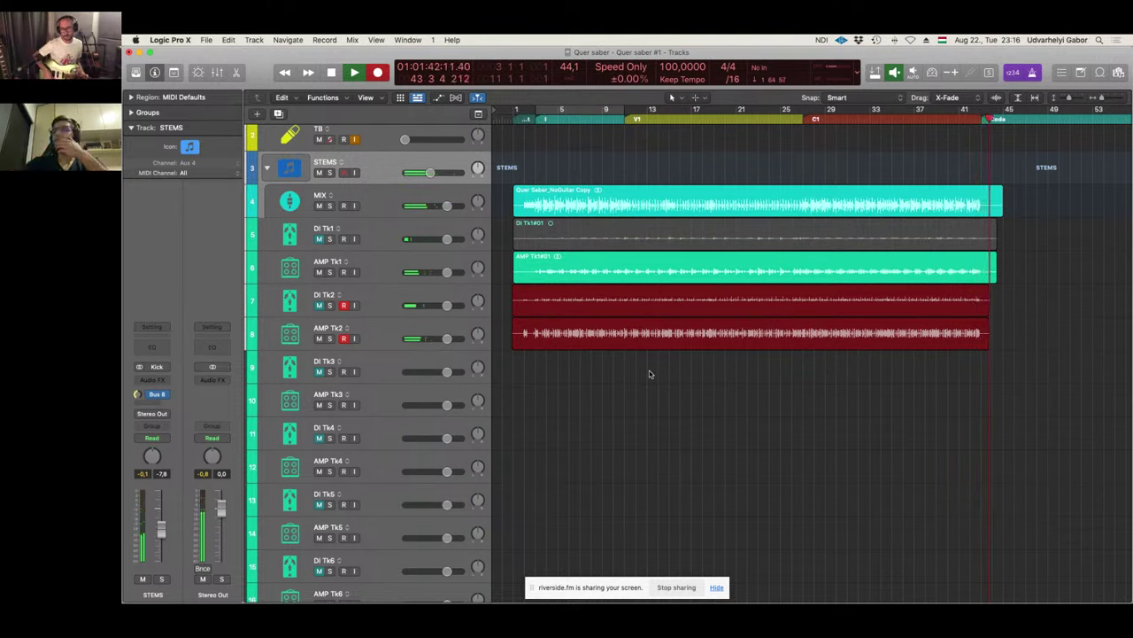
{"action": "key", "text": "space"}
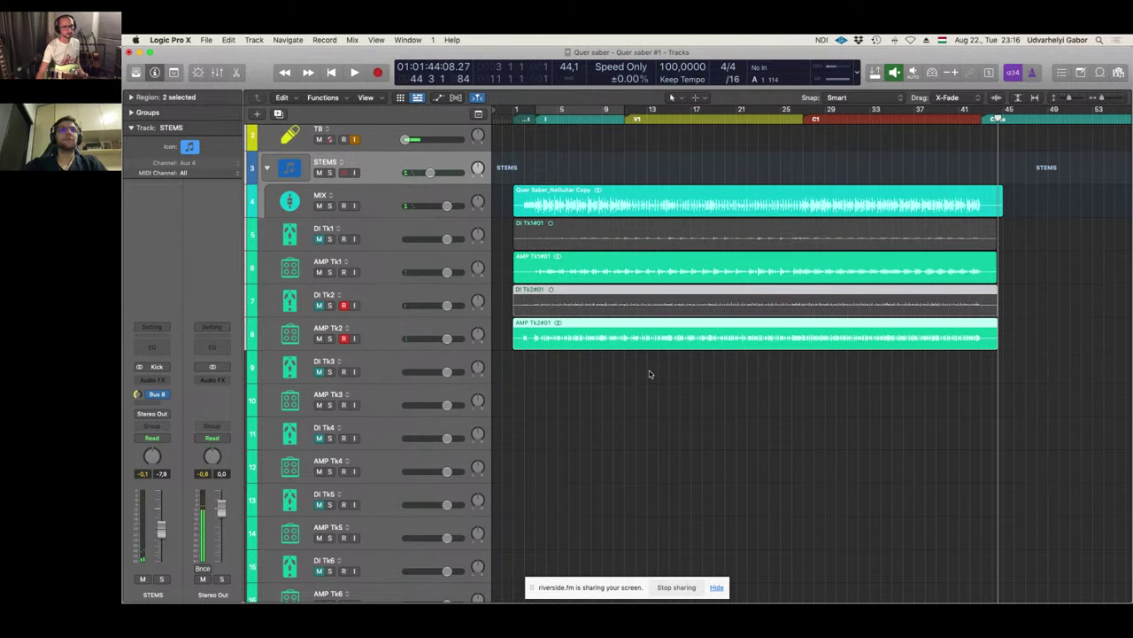
{"action": "left_click", "coordinate": [649, 373]}
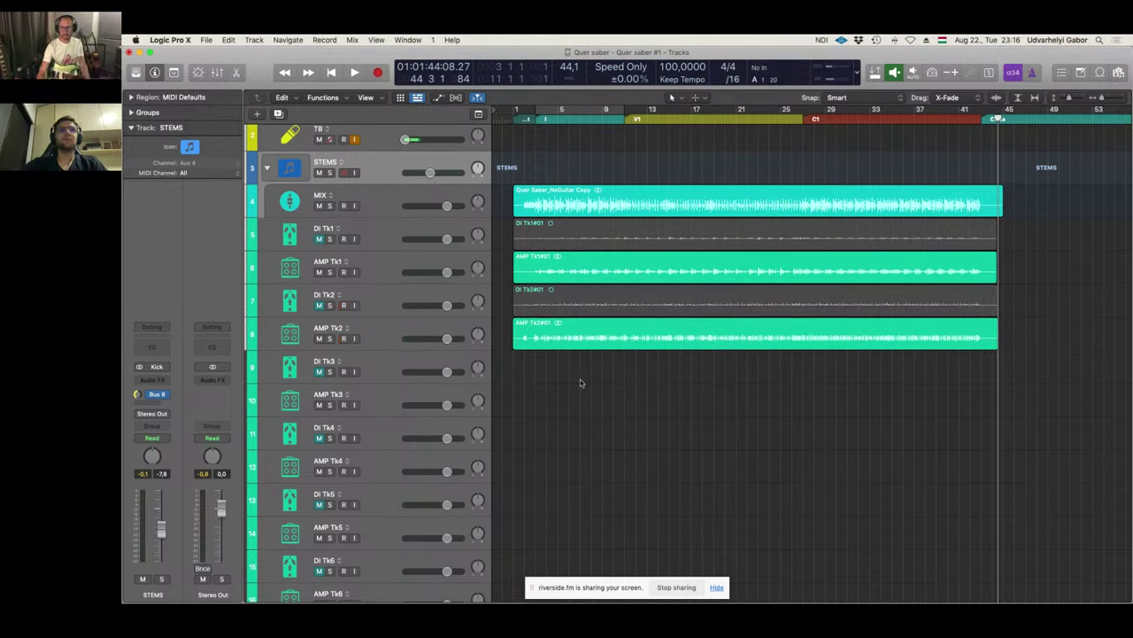
Step: Arm DI Tk3 and AMP Tk3, record a take from just before bar 1 into the Coda, and deselect the new regions
{"action": "key", "text": "Return"}
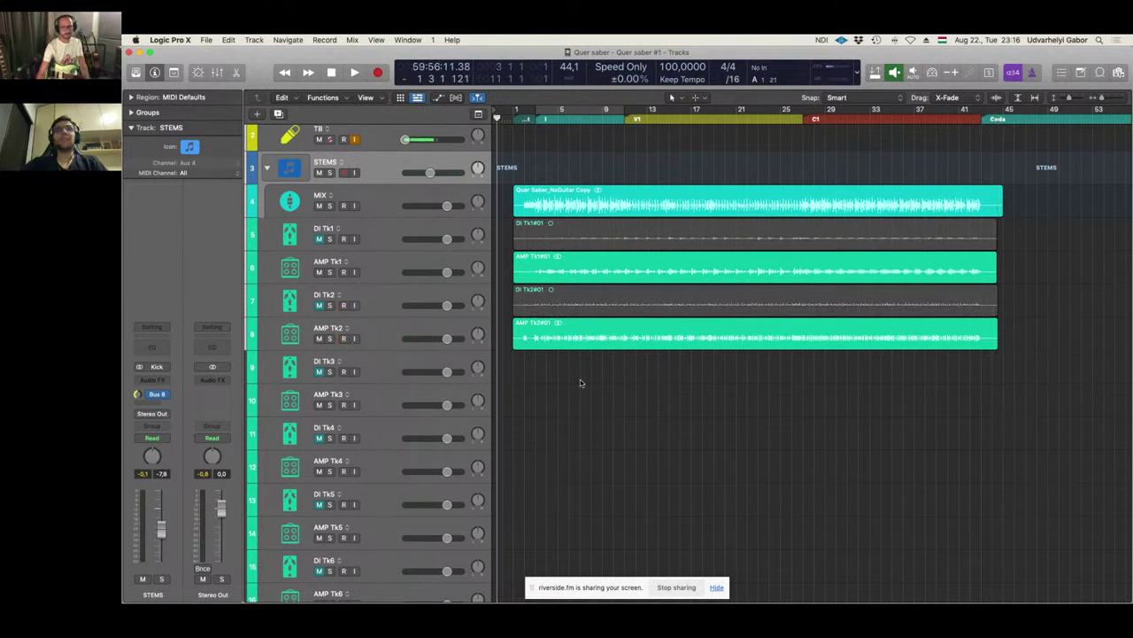
{"action": "left_click", "coordinate": [559, 393]}
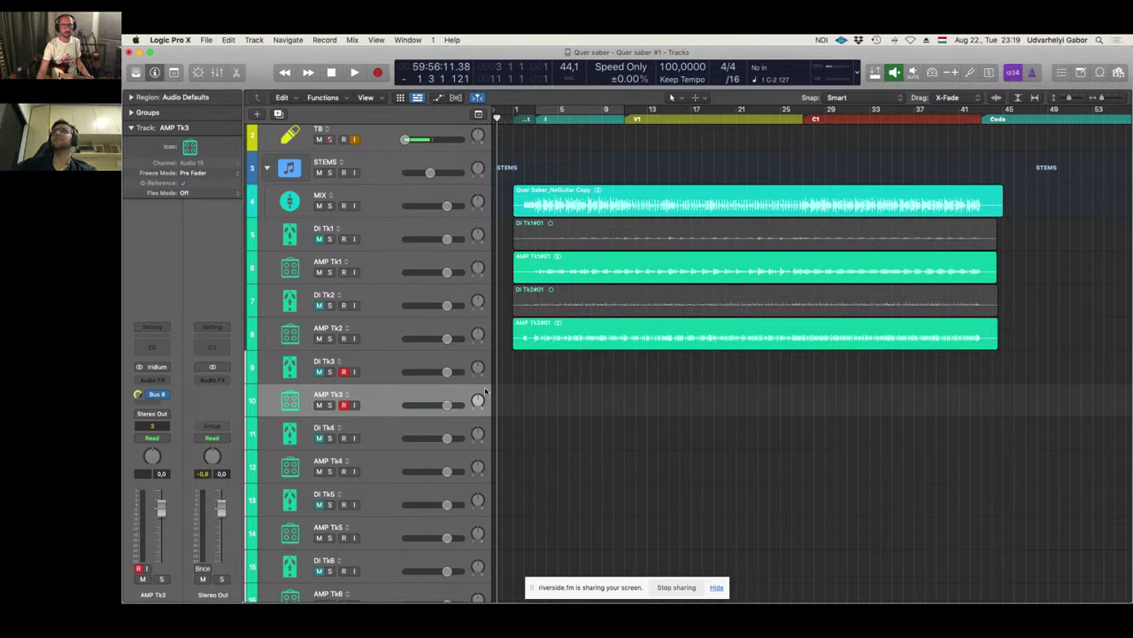
{"action": "scroll", "coordinate": [503, 383], "scroll_direction": "down", "scroll_amount": 4}
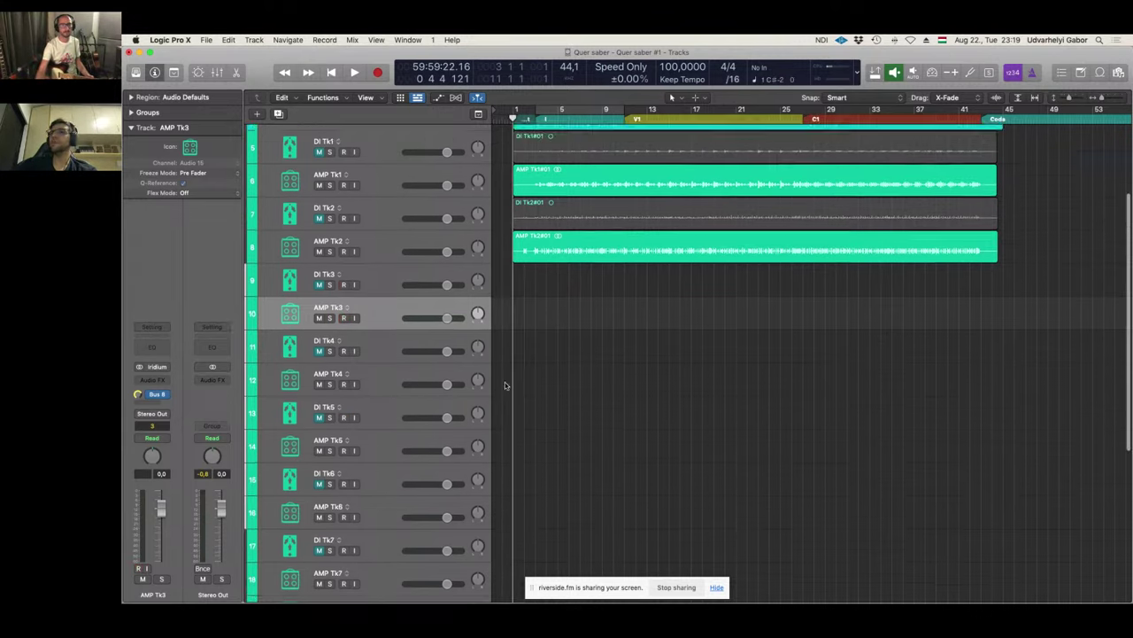
{"action": "scroll", "coordinate": [556, 347], "scroll_direction": "right", "scroll_amount": 1}
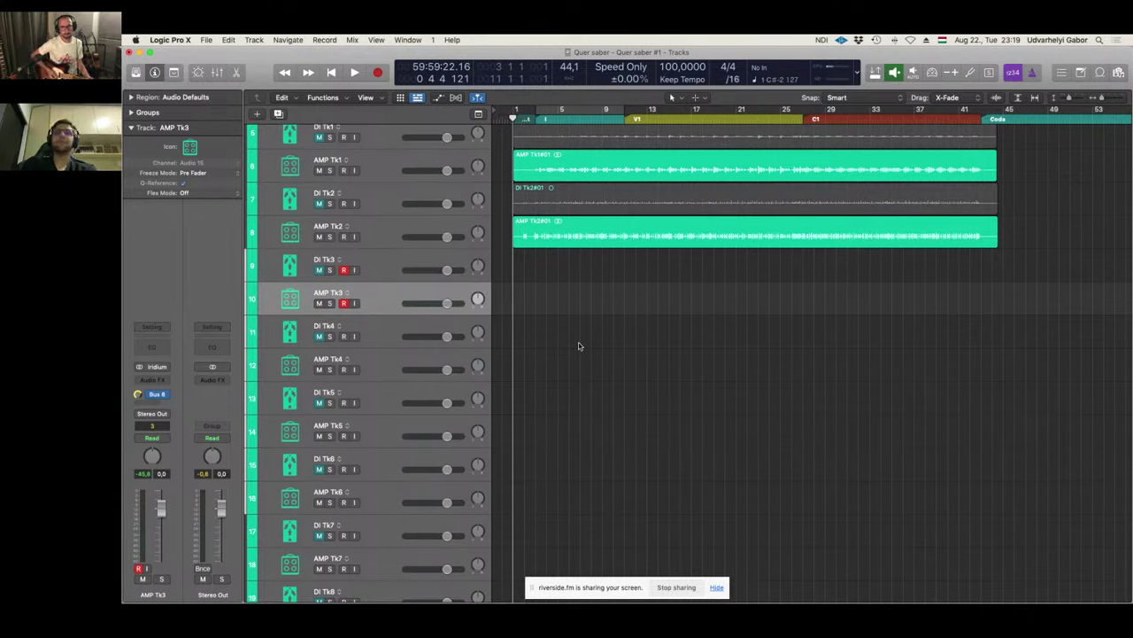
{"action": "key", "text": "r"}
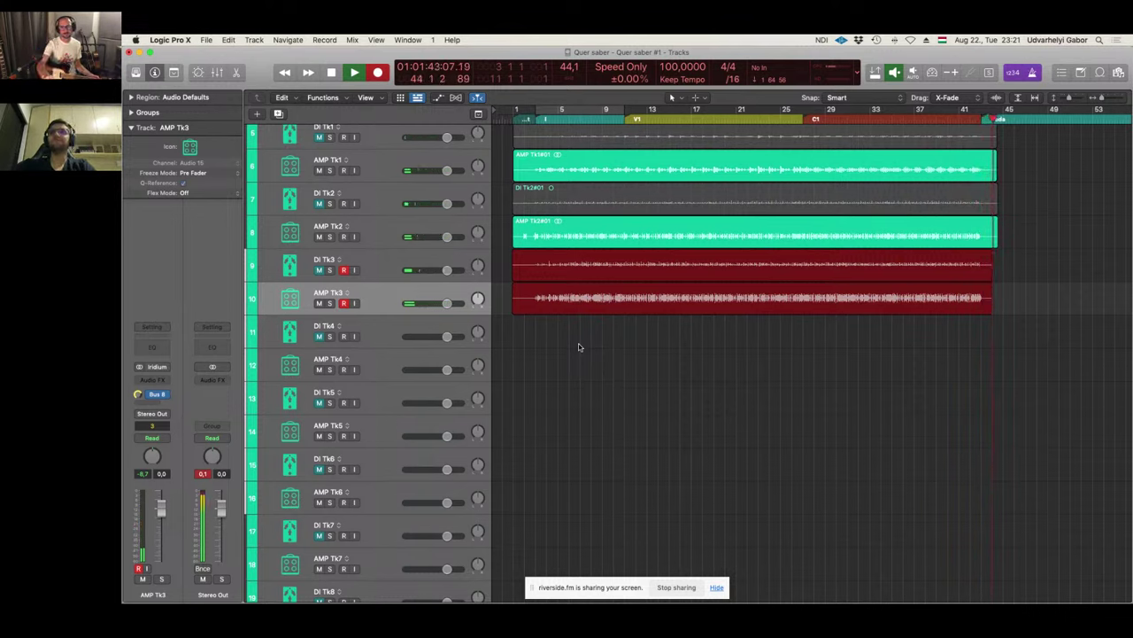
{"action": "key", "text": "space"}
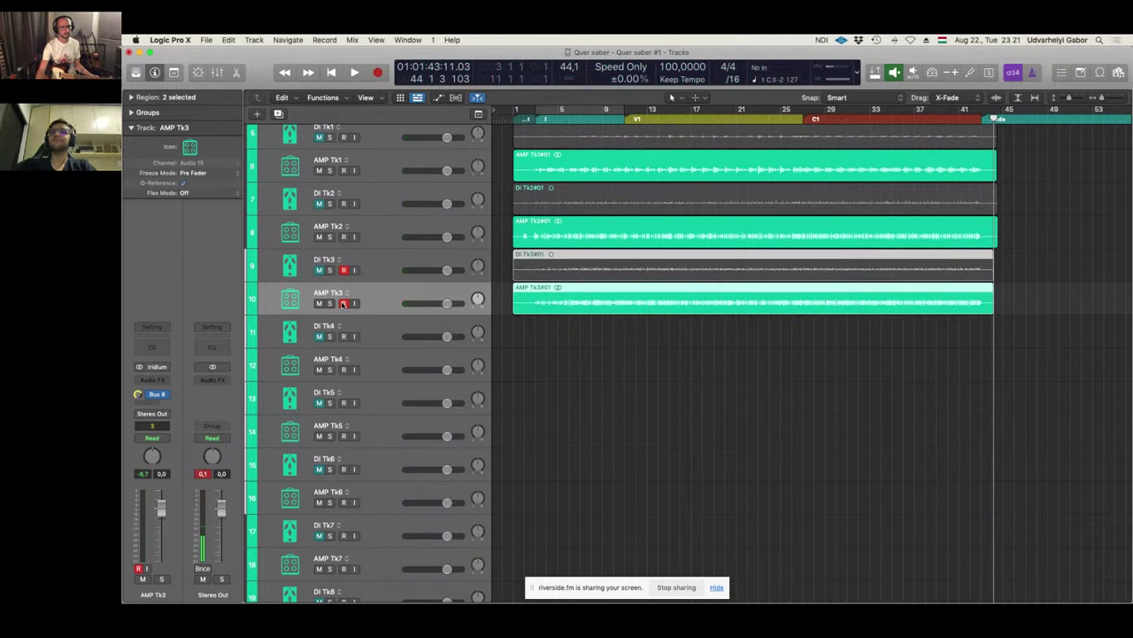
{"action": "left_click", "coordinate": [585, 388]}
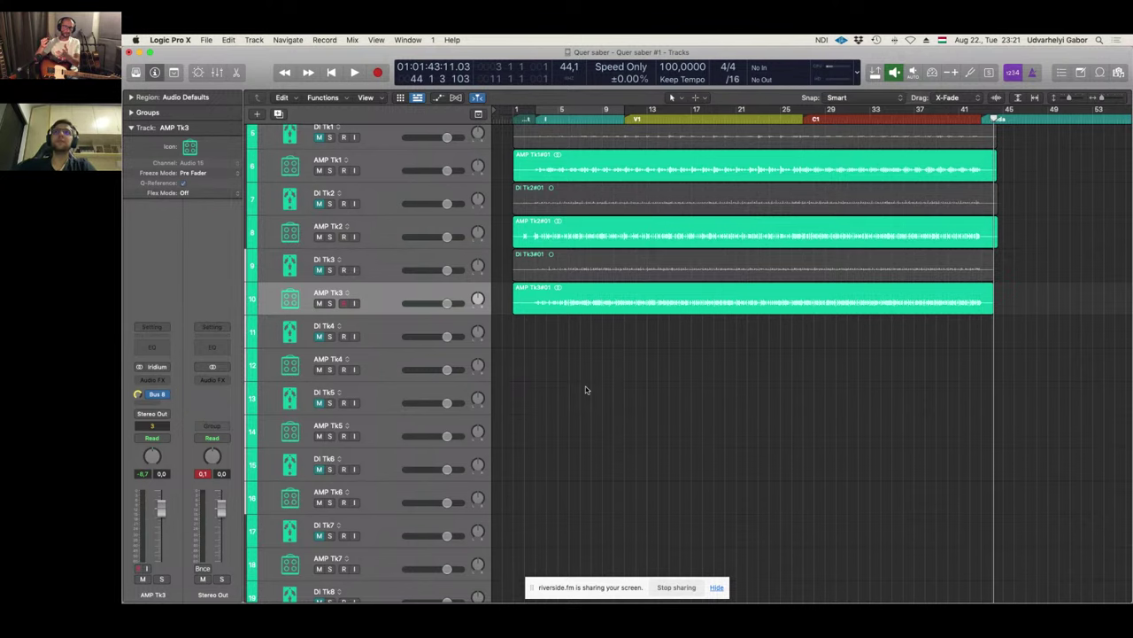
Step: Record a second full-length take over DI Tk3 and AMP Tk3 and collapse the AMP Tk3 take folder
{"action": "scroll", "coordinate": [587, 389], "scroll_direction": "up", "scroll_amount": 4}
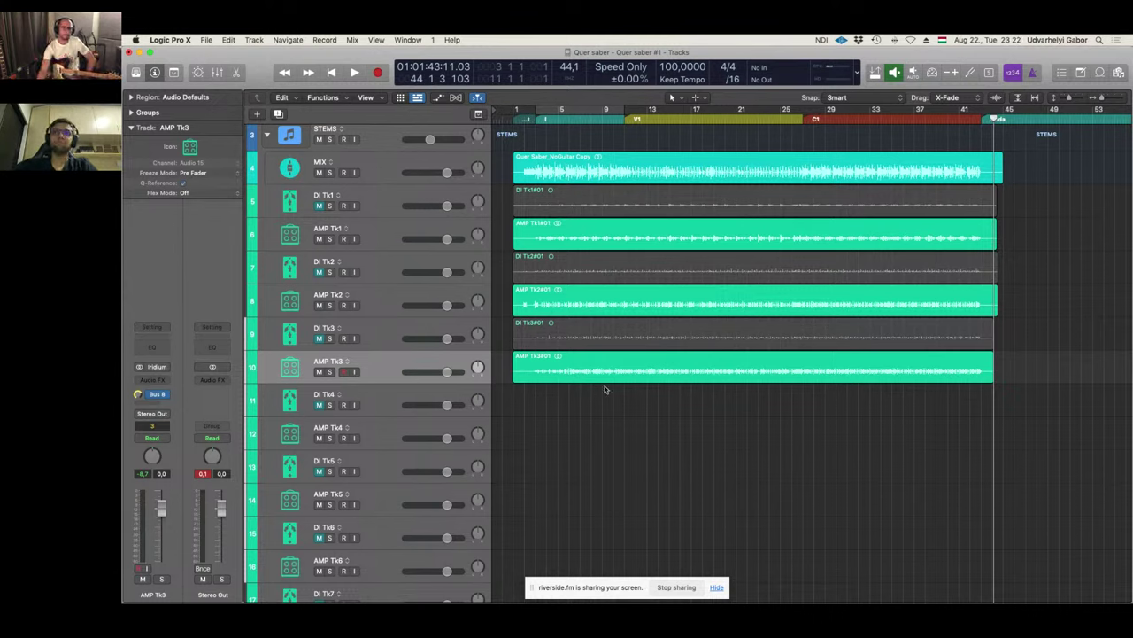
{"action": "left_click", "coordinate": [528, 120]}
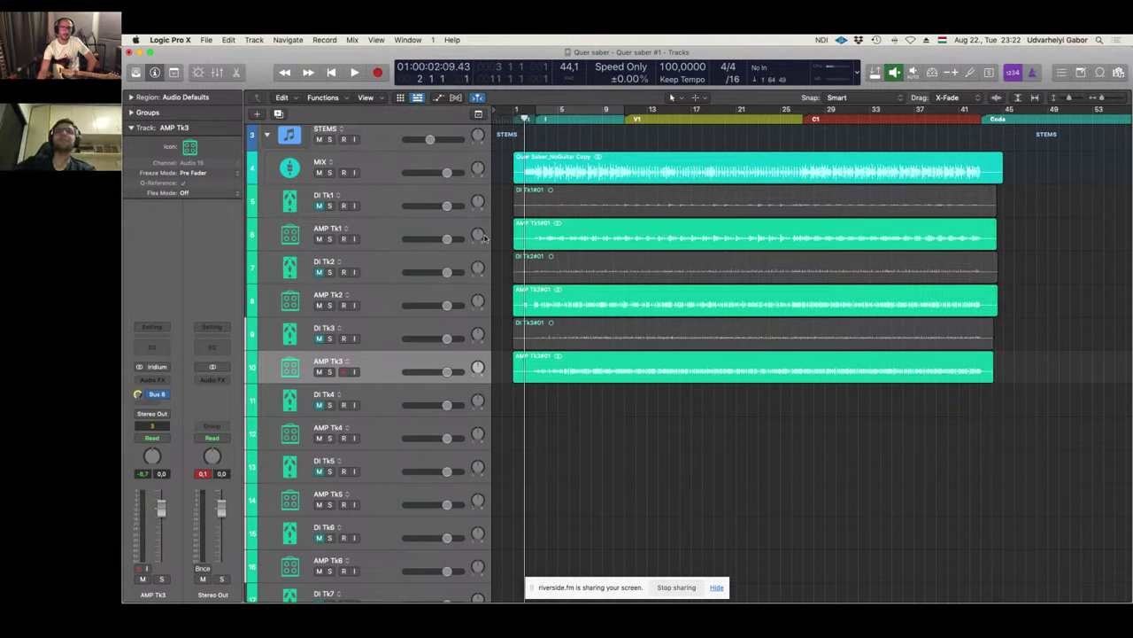
{"action": "left_click", "coordinate": [344, 372]}
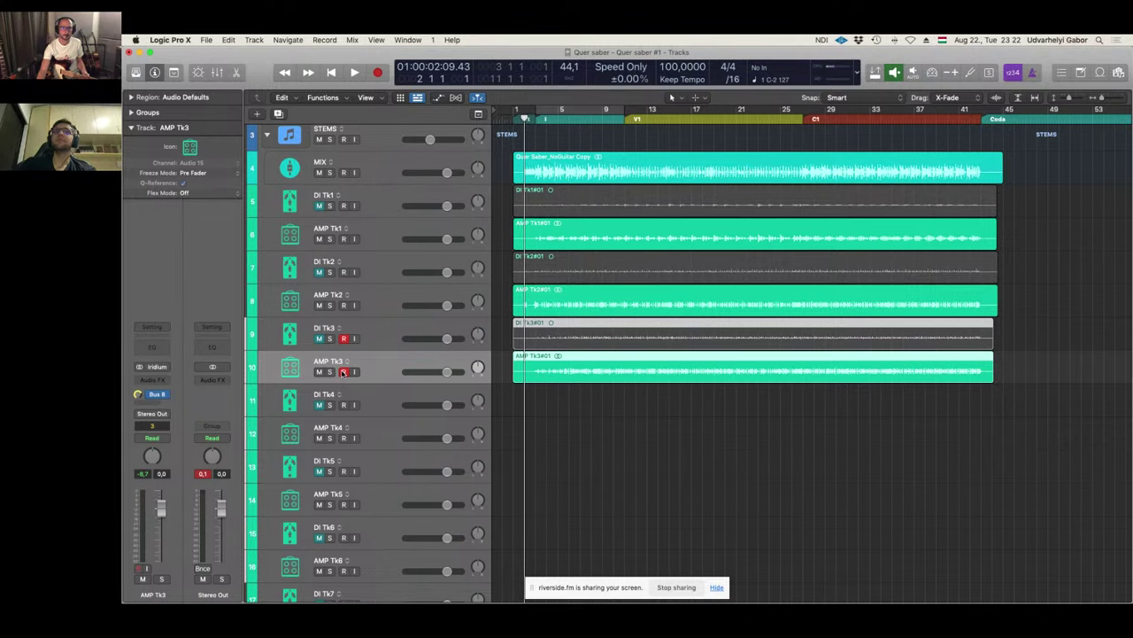
{"action": "key", "text": "r"}
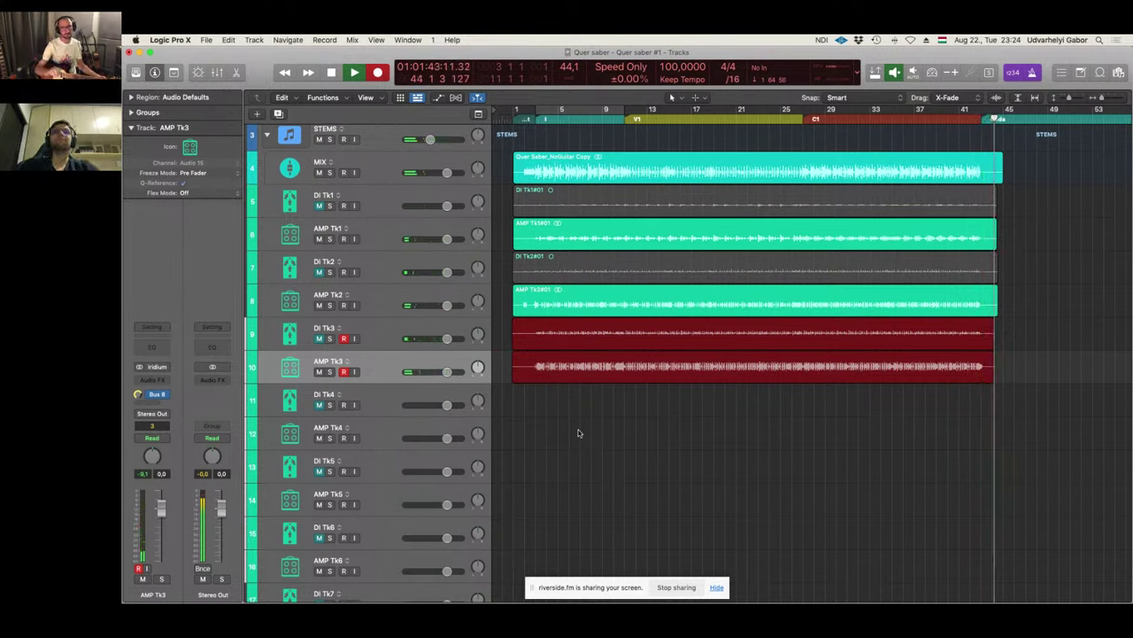
{"action": "key", "text": "space"}
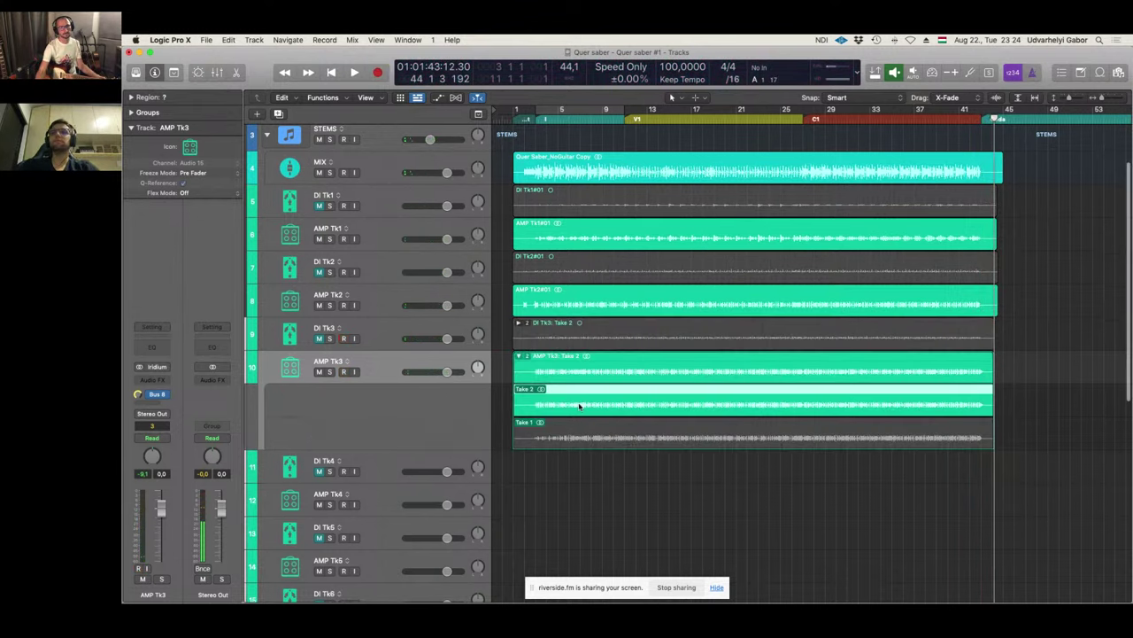
{"action": "left_click", "coordinate": [518, 356]}
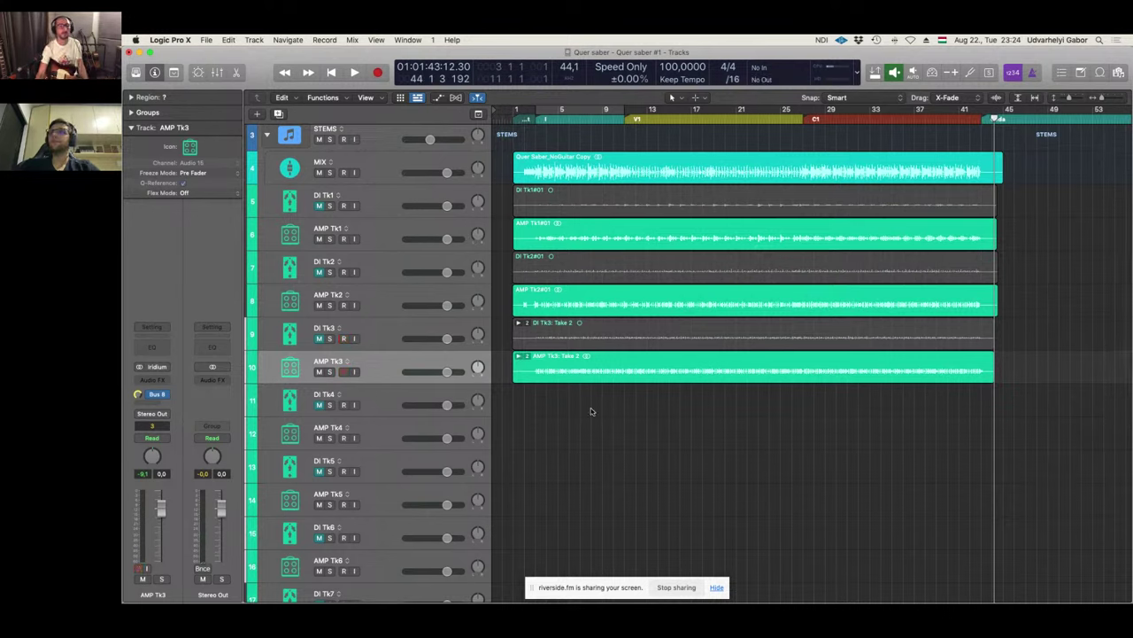
Step: Return the playhead to just before bar 1 and arm DI Tk4 and AMP Tk4 for recording
{"action": "key", "text": "super+Left"}
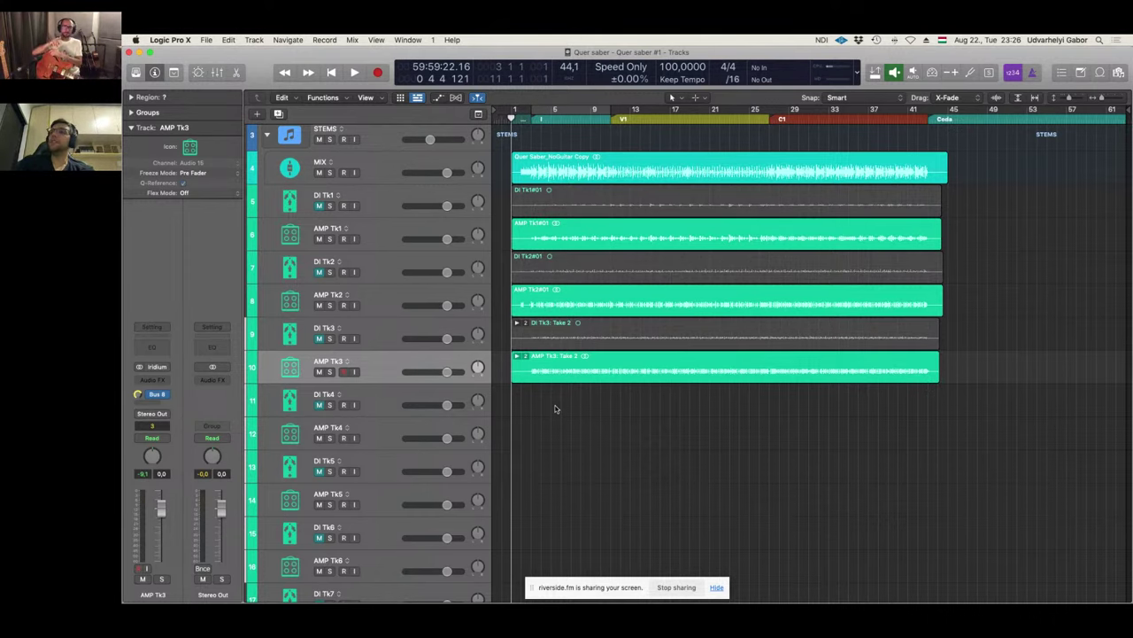
{"action": "key", "text": "super+Right"}
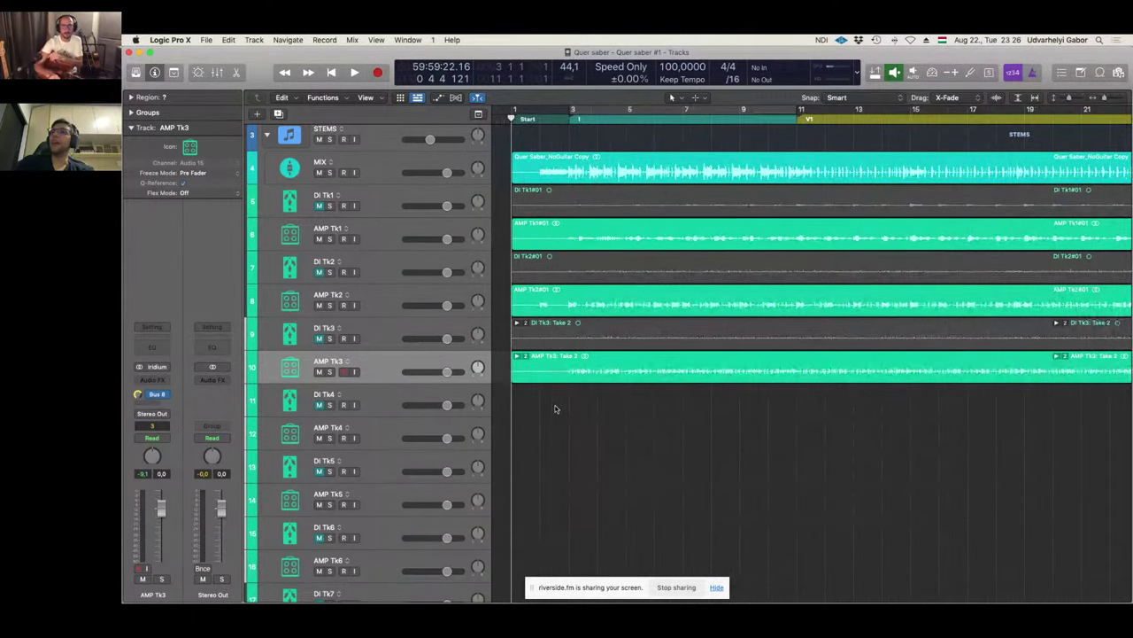
{"action": "key", "text": "super+Right"}
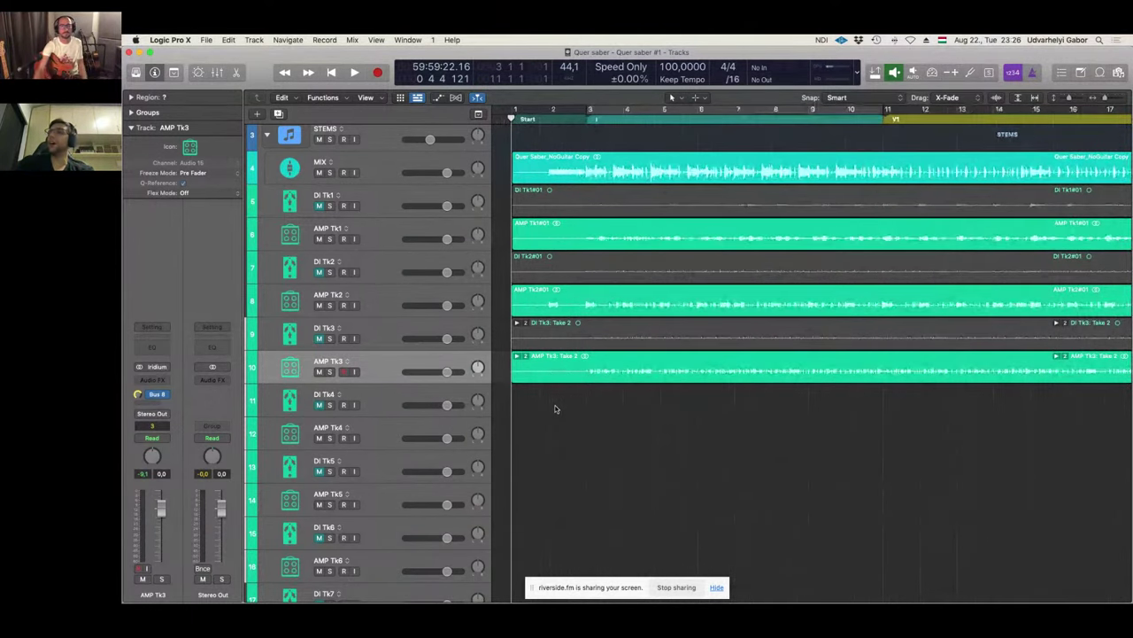
{"action": "key", "text": "super+Down"}
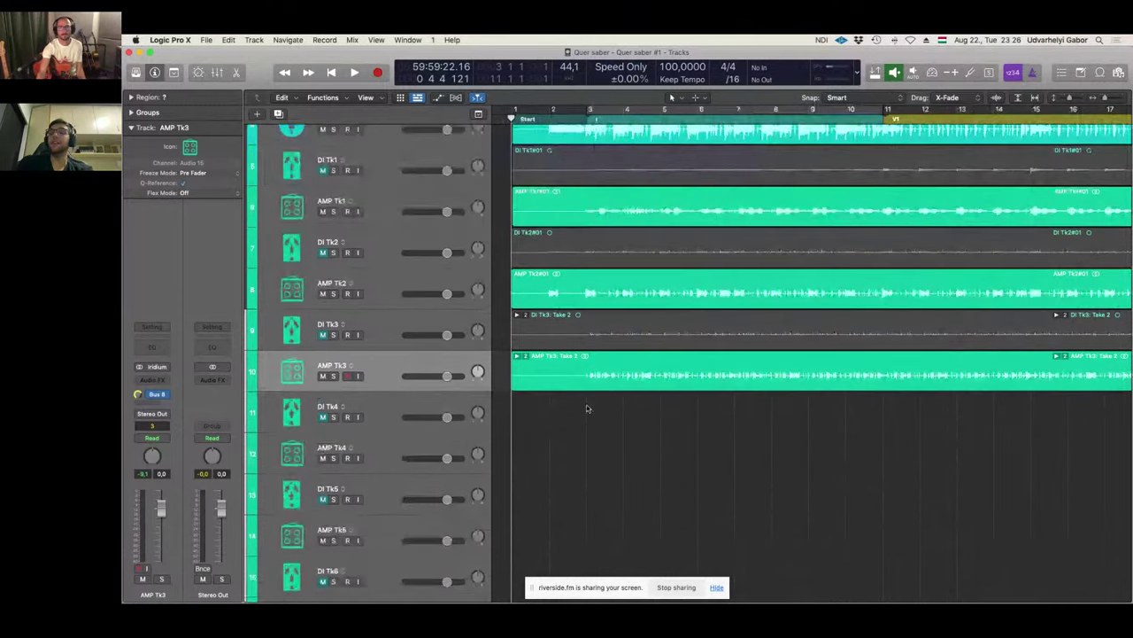
{"action": "key", "text": "super+Left"}
{"action": "key", "text": "super+Left"}
{"action": "key", "text": "super+Left"}
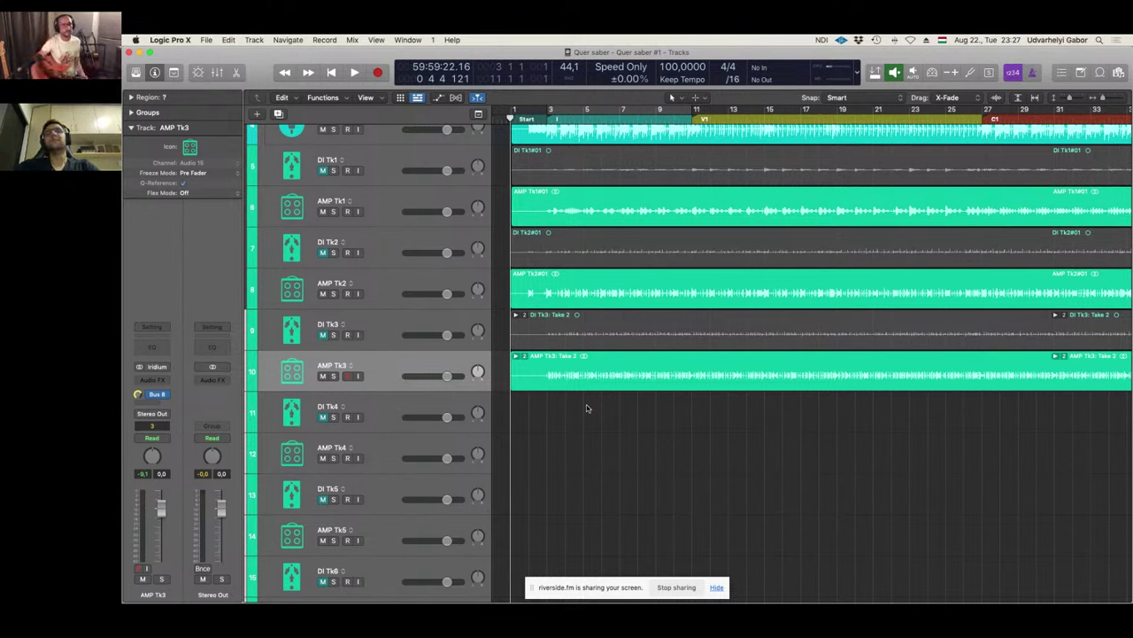
{"action": "left_click", "coordinate": [376, 462]}
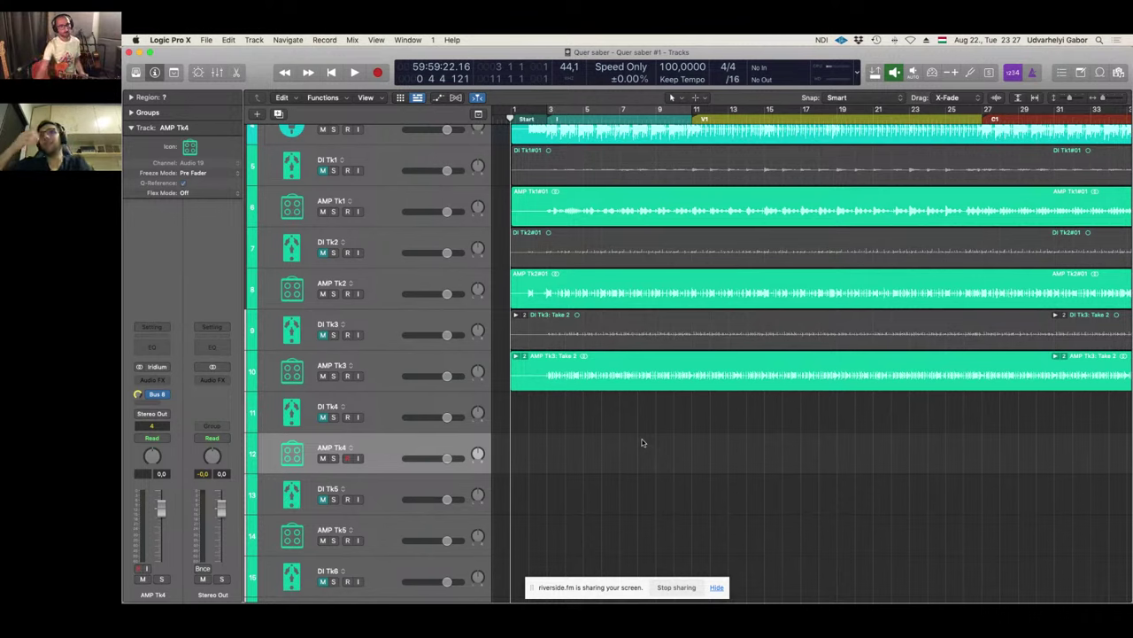
{"action": "left_click", "coordinate": [346, 458]}
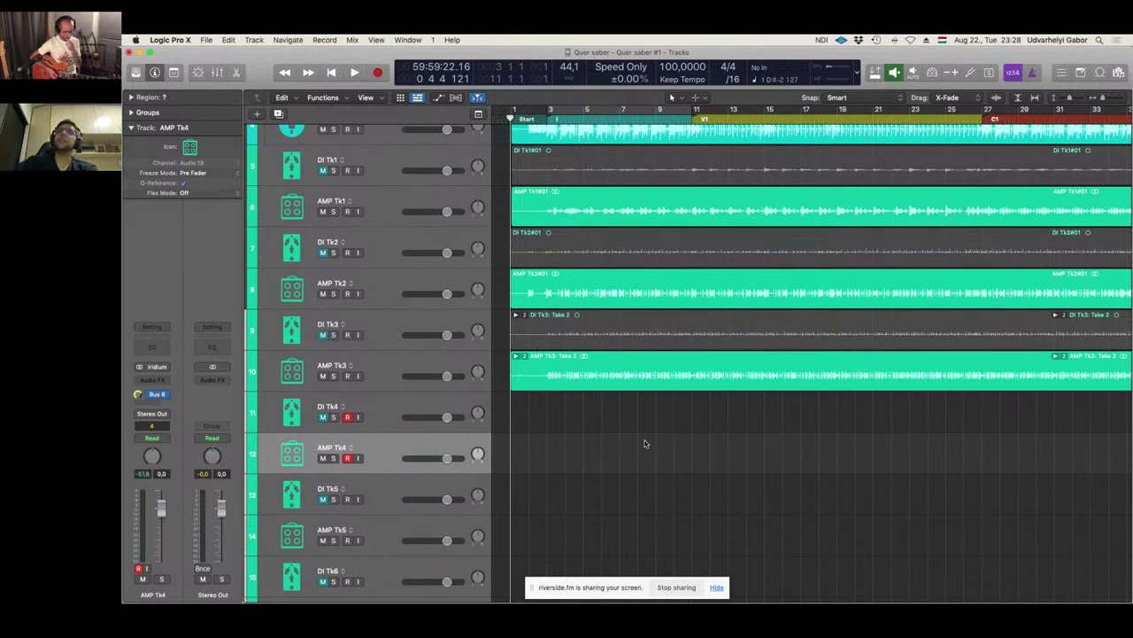
Step: Record a guitar take on DI Tk4 and AMP Tk4 from the song start into the Coda
{"action": "key", "text": "alt+ctrl+r"}
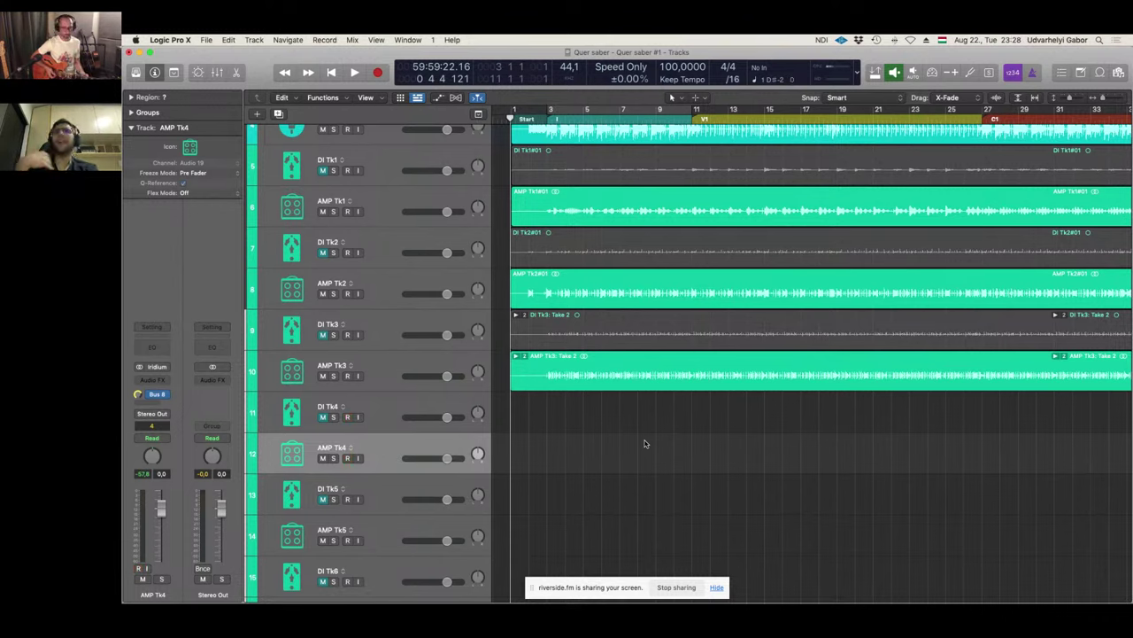
{"action": "key", "text": "alt+r"}
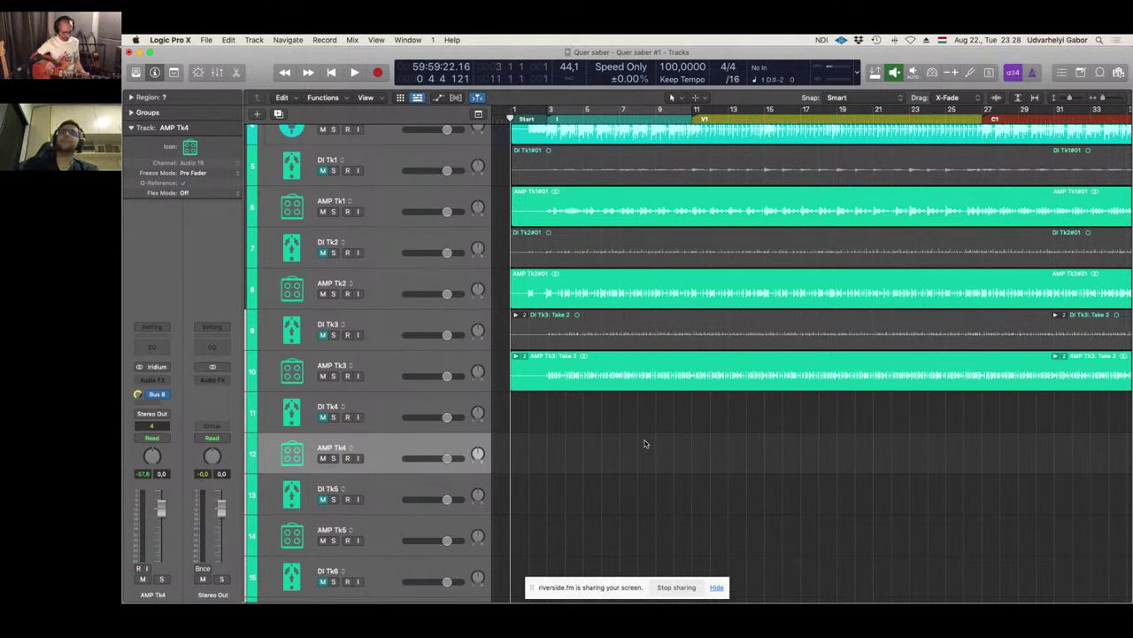
{"action": "key", "text": "alt+r"}
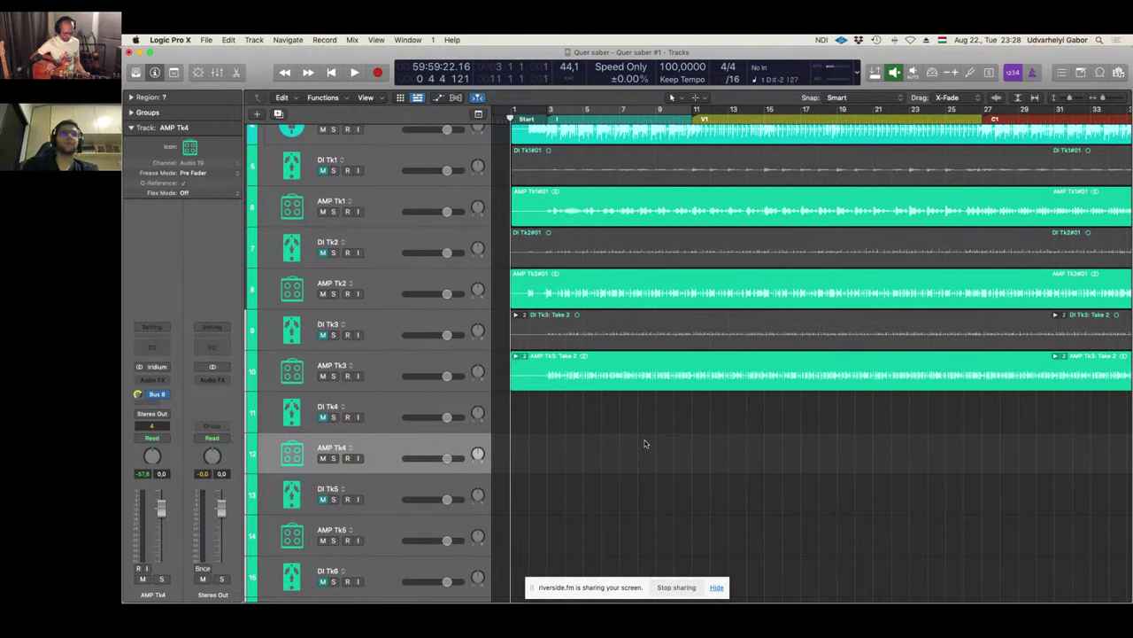
{"action": "key", "text": "alt+r"}
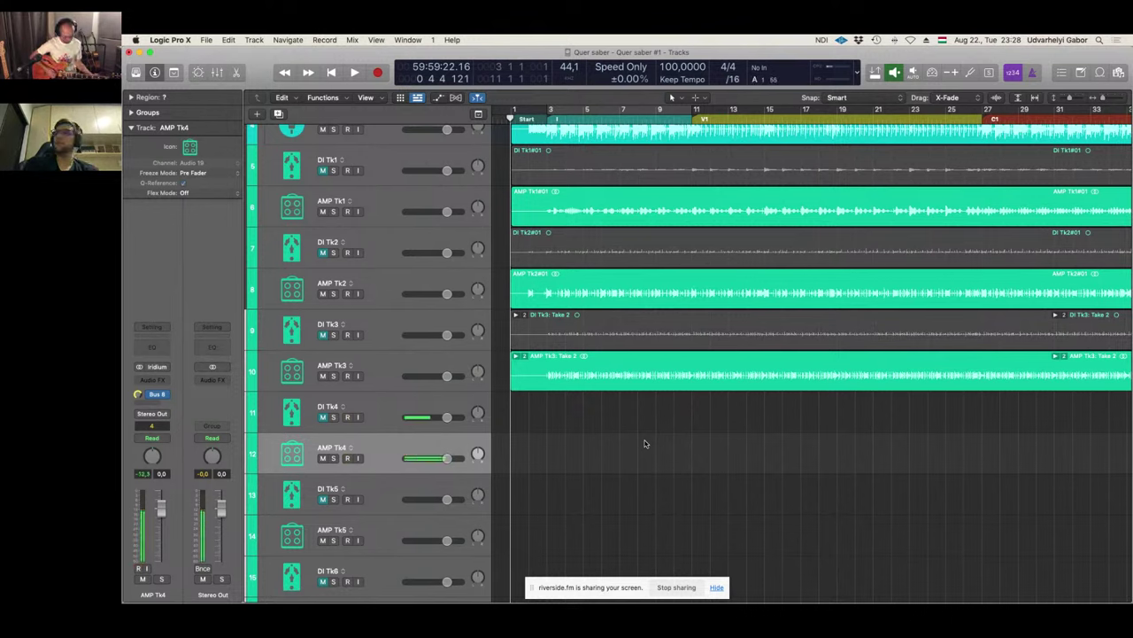
{"action": "key", "text": "alt+r"}
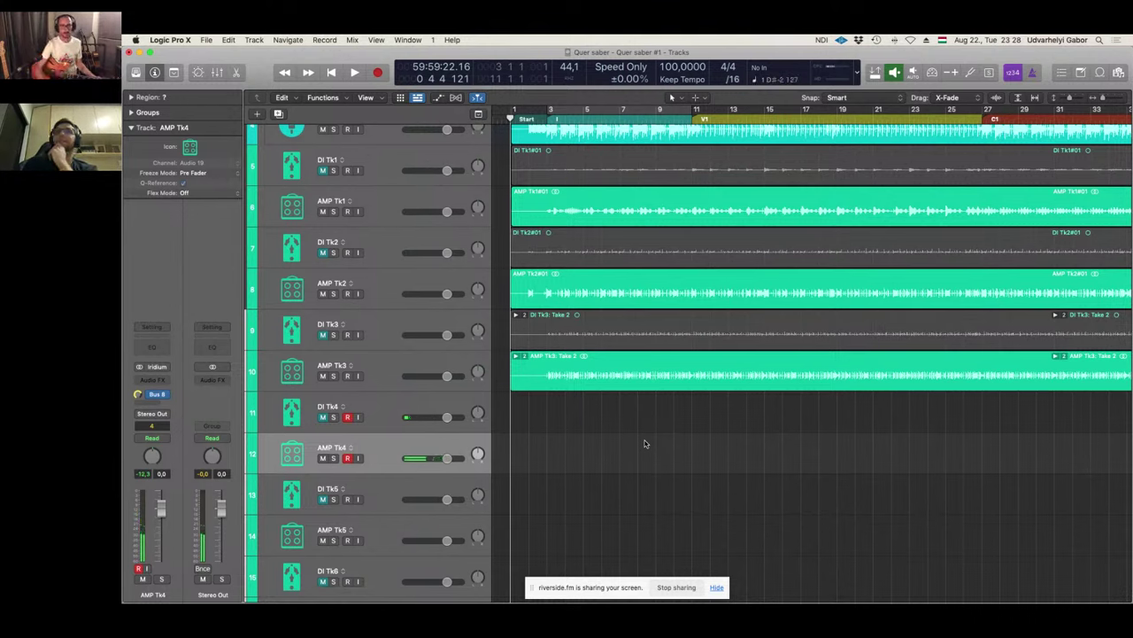
{"action": "key", "text": "alt+r"}
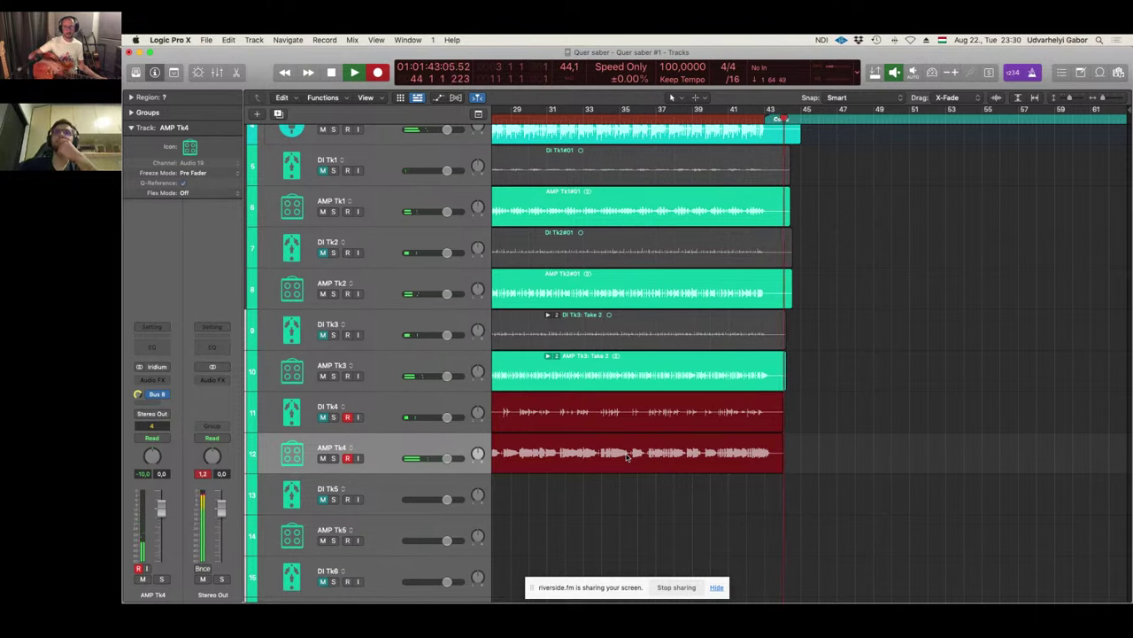
{"action": "key", "text": "space"}
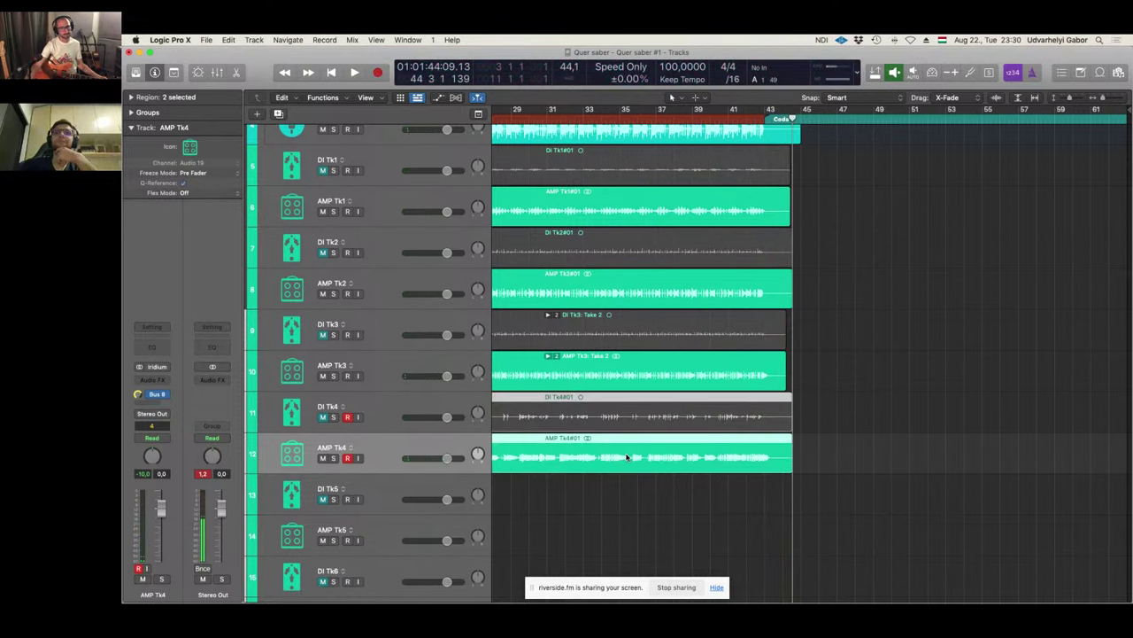
Step: Disarm the DI Tk4 and AMP Tk4 tracks and stop sharing the screen in the Riverside call
{"action": "scroll", "coordinate": [618, 438], "scroll_direction": "left", "scroll_amount": 5}
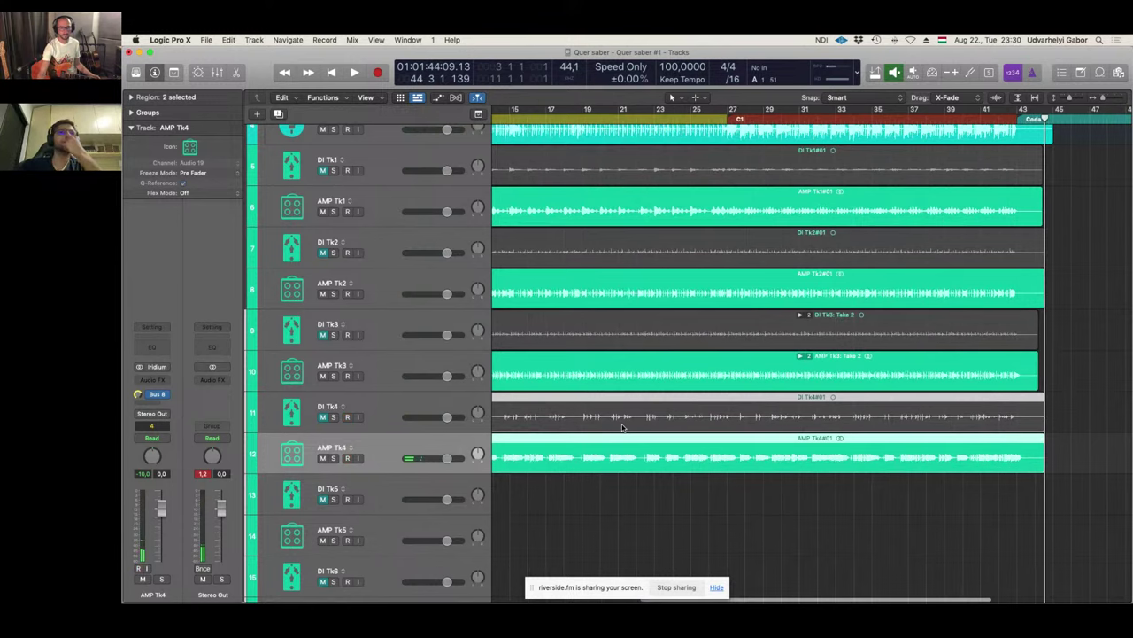
{"action": "scroll", "coordinate": [623, 428], "scroll_direction": "left", "scroll_amount": 2}
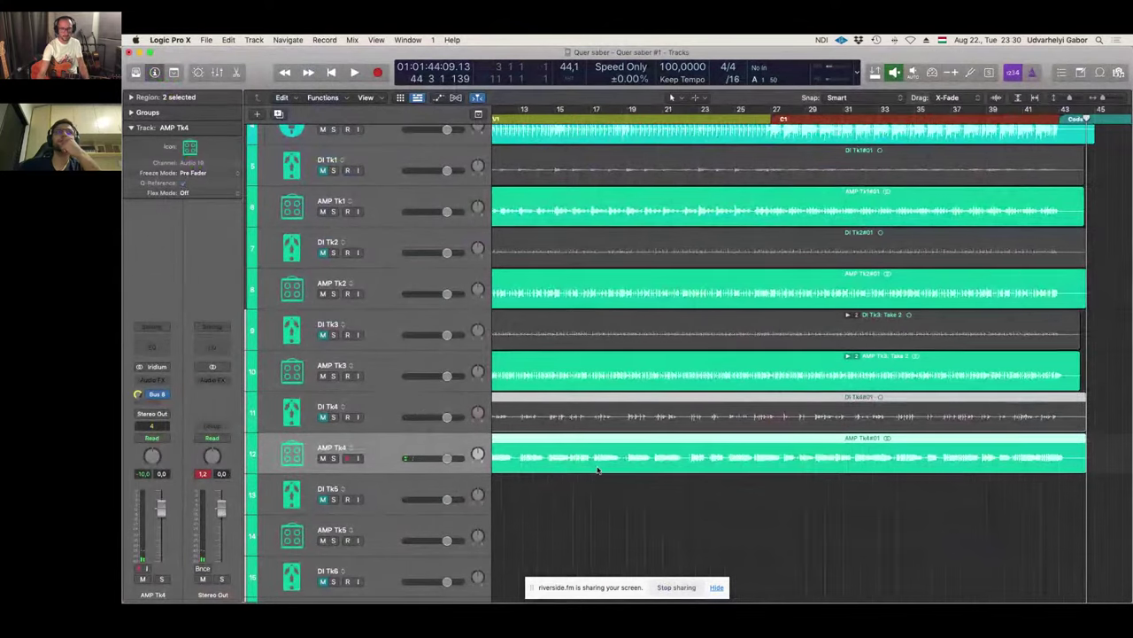
{"action": "scroll", "coordinate": [605, 469], "scroll_direction": "down", "scroll_amount": 5}
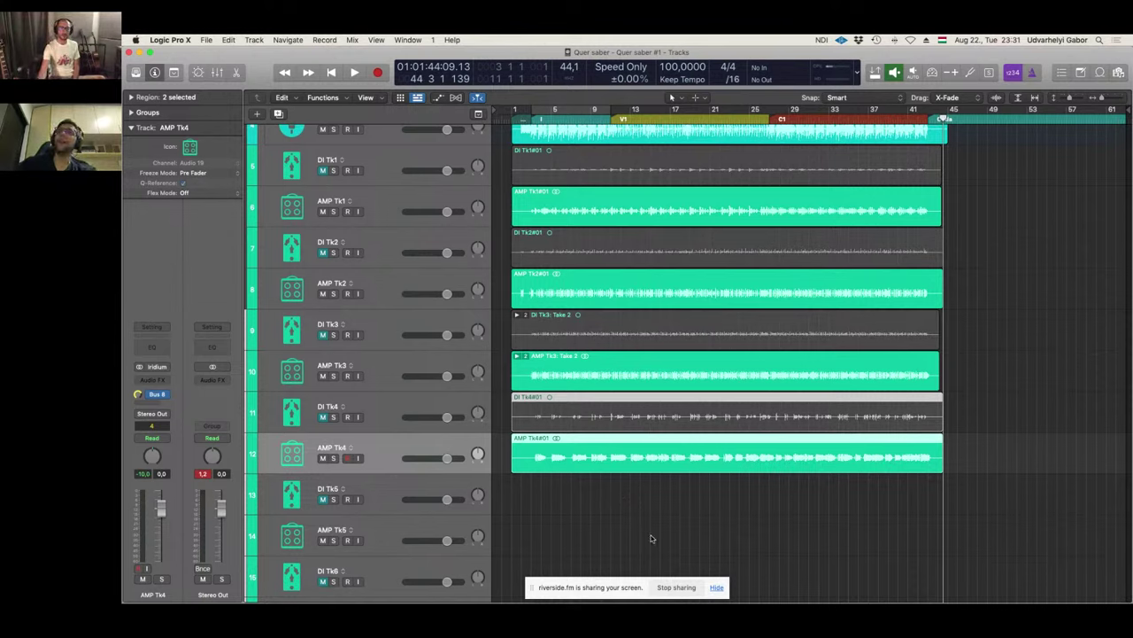
{"action": "left_click", "coordinate": [676, 587]}
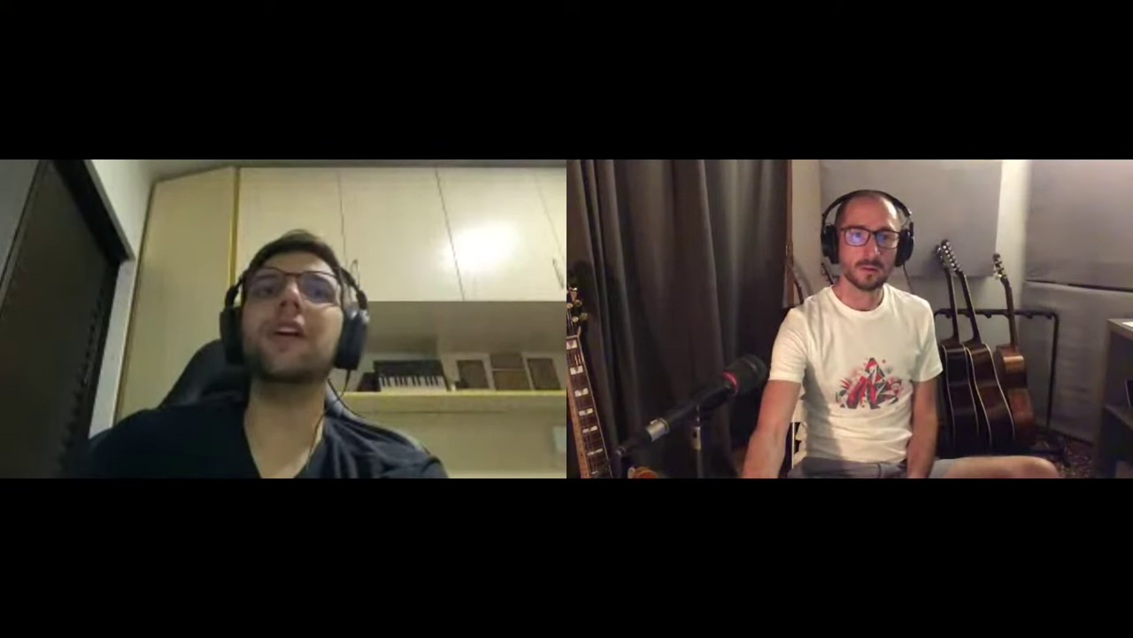